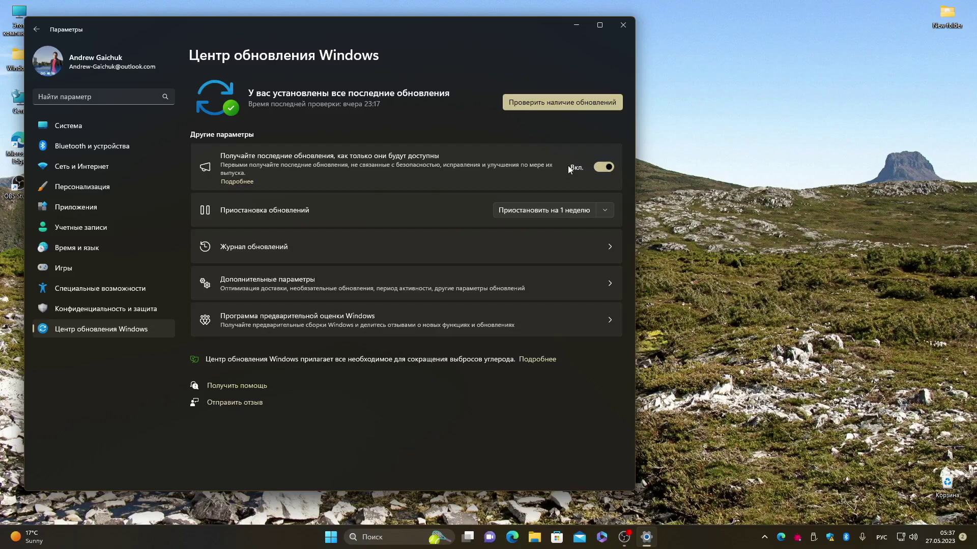
Step: Close the Windows Update settings, and open the widgets board to view it before dismissing it
{"action": "left_click", "coordinate": [622, 25]}
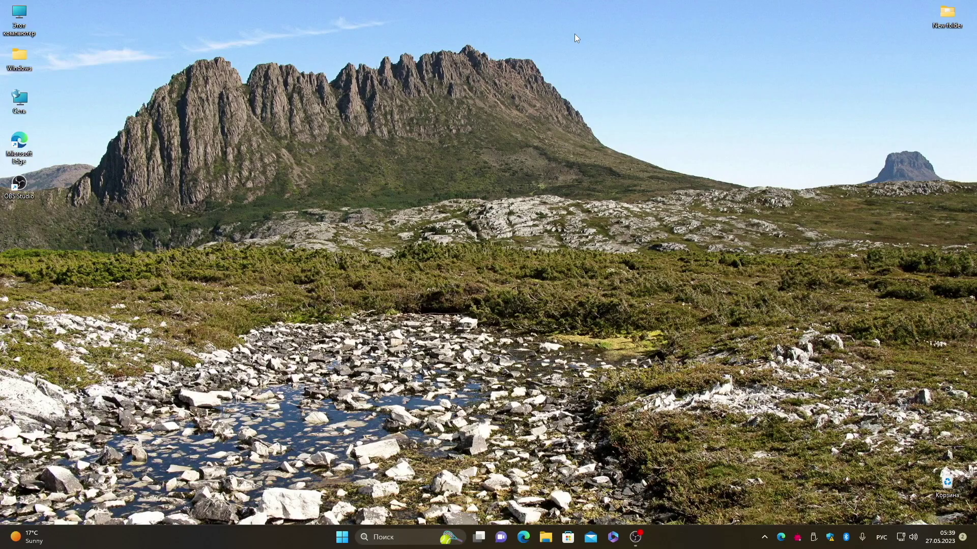
{"action": "key", "text": "super+w"}
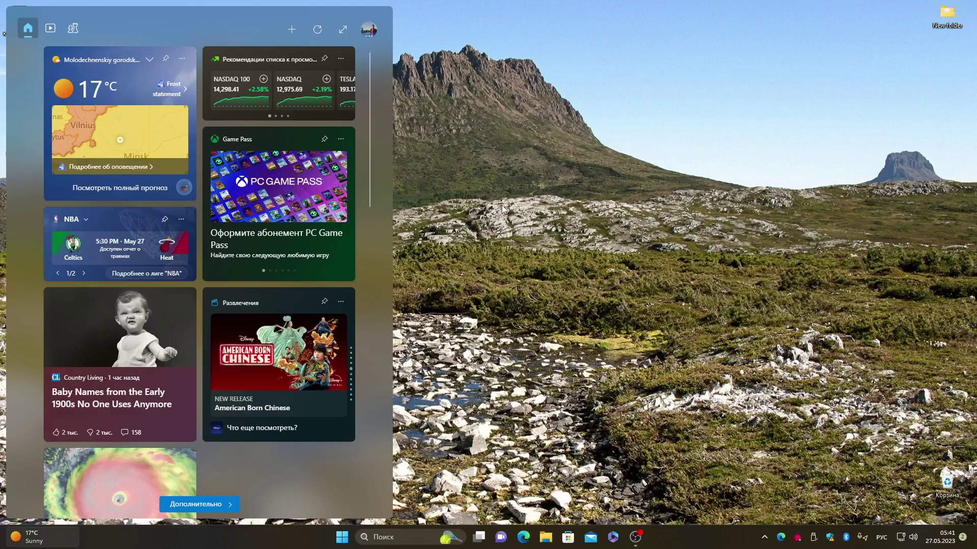
{"action": "key", "text": "super"}
{"action": "left_click", "coordinate": [284, 452]}
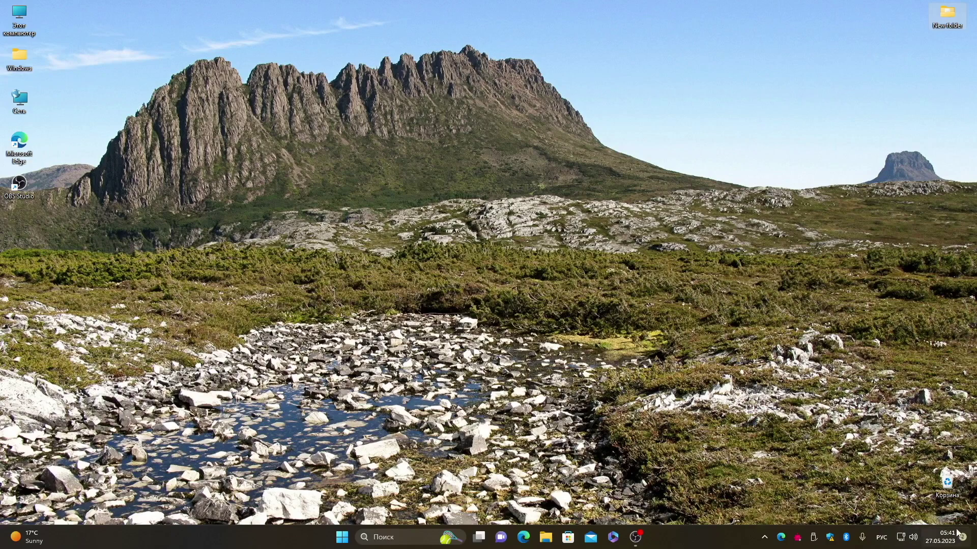
{"action": "left_click", "coordinate": [531, 505]}
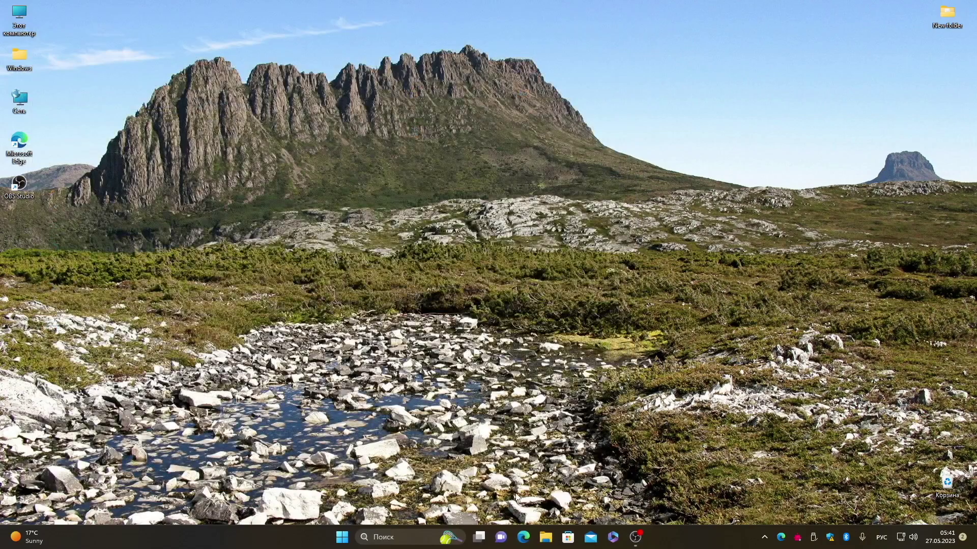
Step: Turn on showing seconds in the taskbar clock under the taskbar behaviour settings in Personalization
{"action": "left_click", "coordinate": [339, 536]}
{"action": "left_click", "coordinate": [610, 237]}
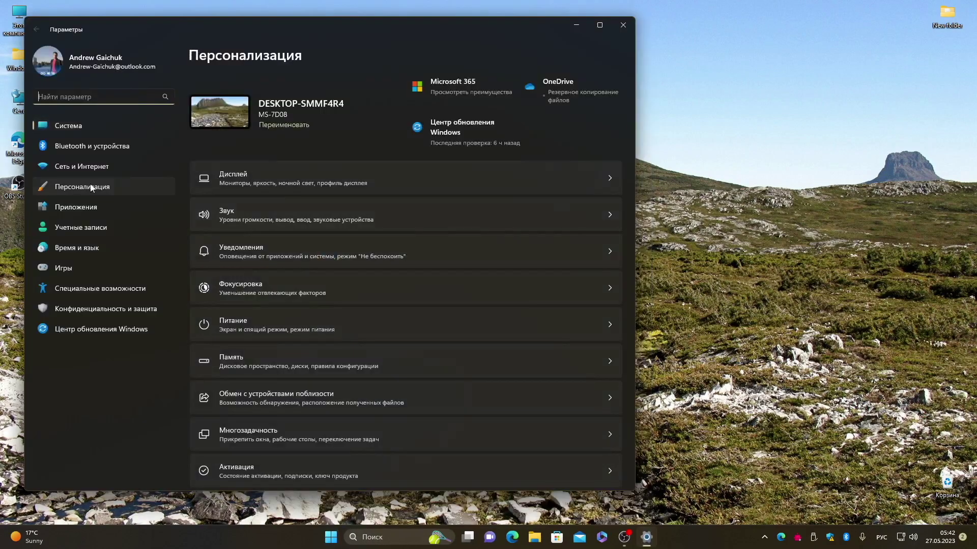
{"action": "left_click", "coordinate": [82, 187]}
{"action": "left_click", "coordinate": [229, 445]}
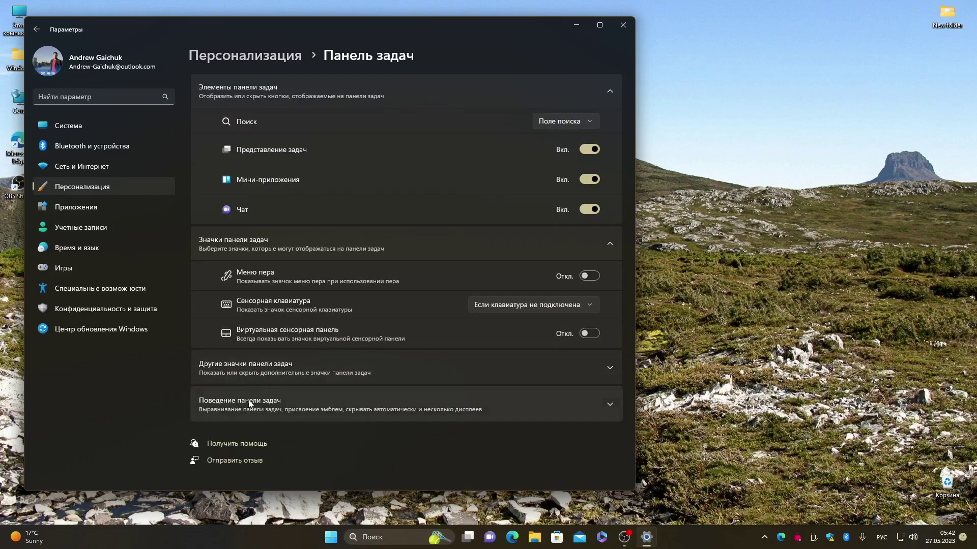
{"action": "left_click", "coordinate": [273, 404]}
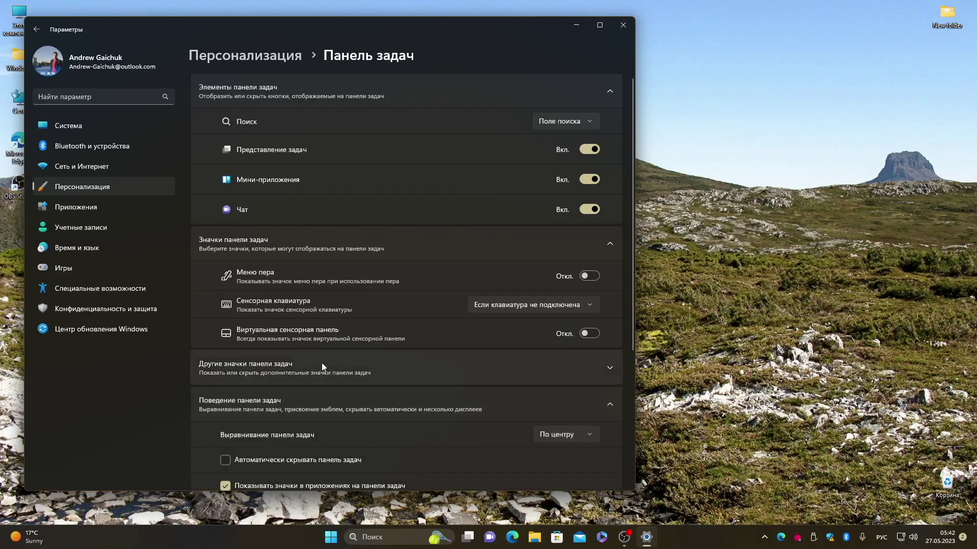
{"action": "scroll", "coordinate": [321, 362], "scroll_direction": "down", "scroll_amount": 3}
{"action": "scroll", "coordinate": [316, 366], "scroll_direction": "down", "scroll_amount": 2}
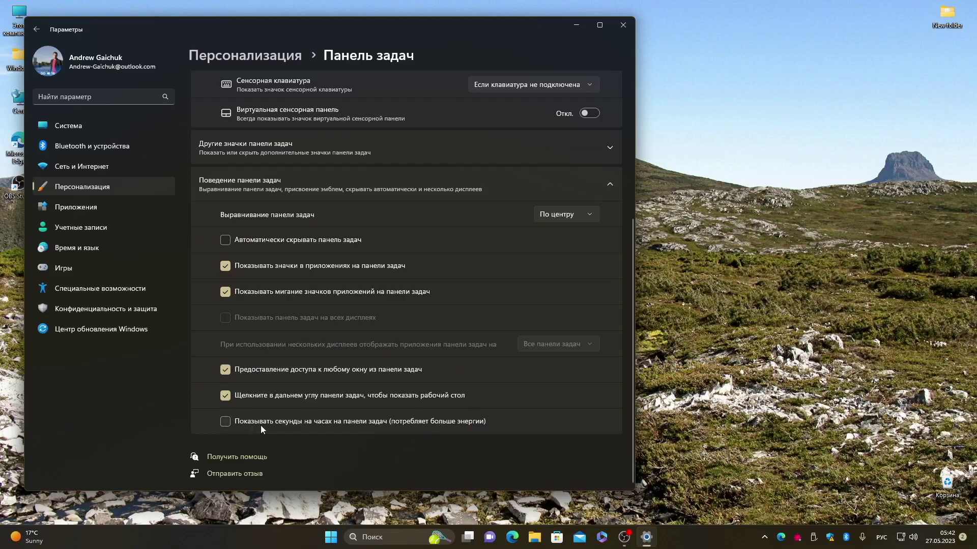
{"action": "left_click", "coordinate": [369, 420]}
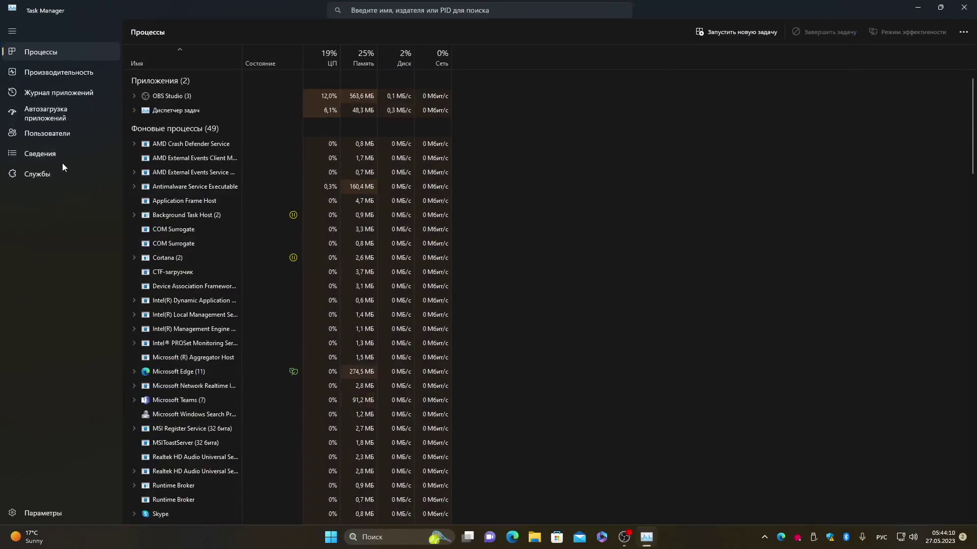
Step: Create a memory dump file for the dasHost.exe process in Task Manager and view it in its folder
{"action": "left_click", "coordinate": [58, 153]}
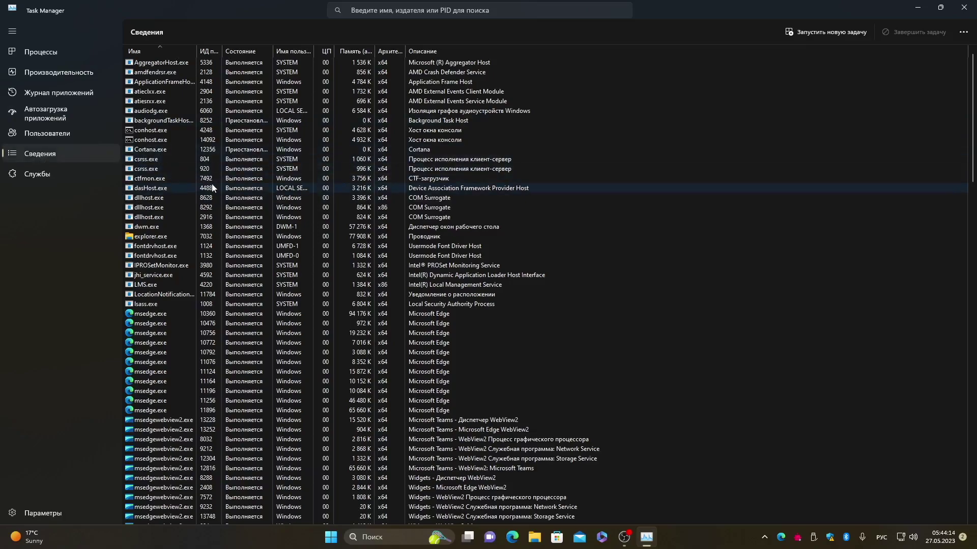
{"action": "left_click", "coordinate": [193, 188]}
{"action": "right_click", "coordinate": [192, 187]}
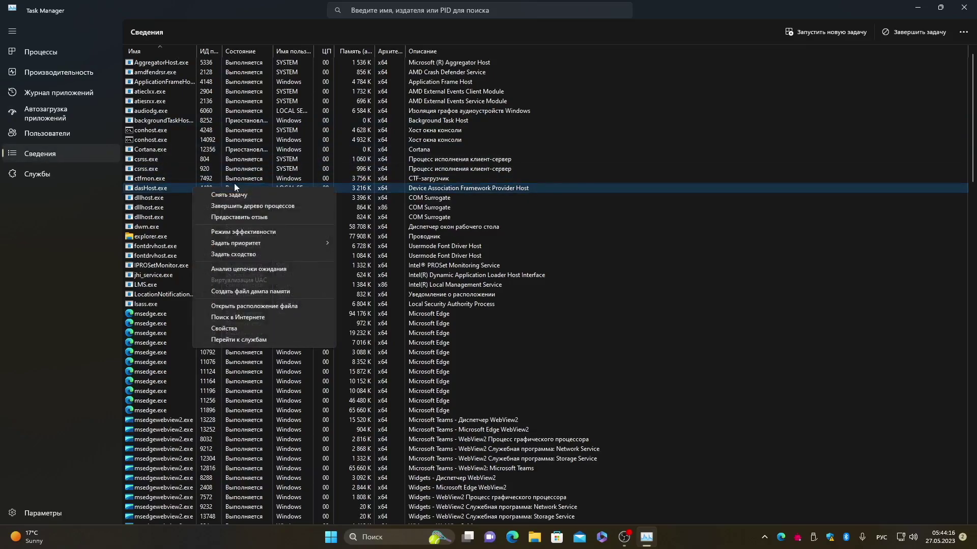
{"action": "left_click", "coordinate": [247, 291]}
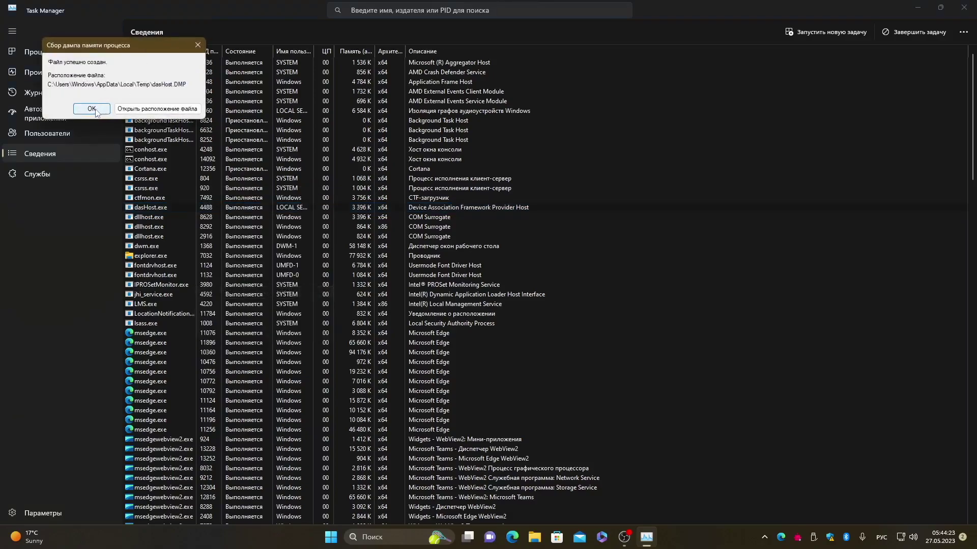
{"action": "left_click", "coordinate": [136, 108]}
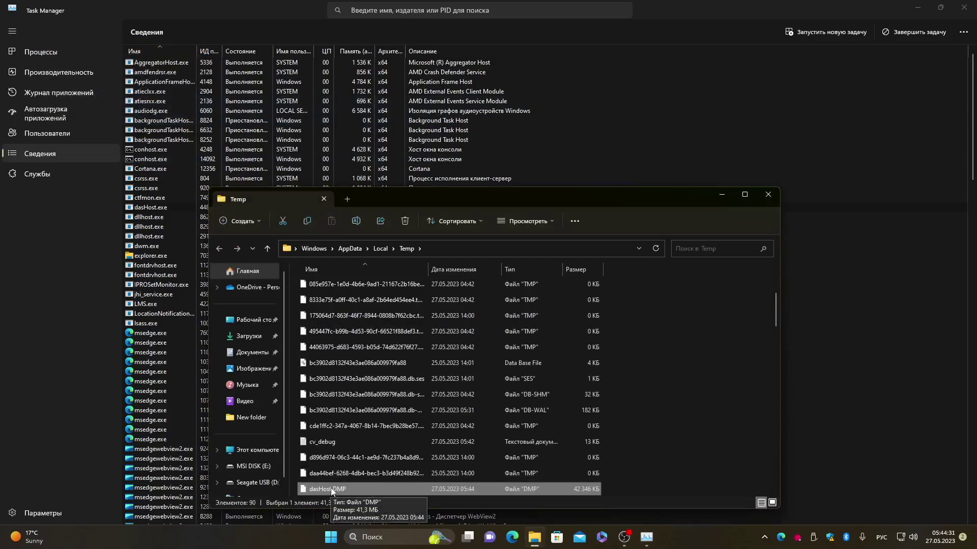
{"action": "left_click", "coordinate": [769, 194]}
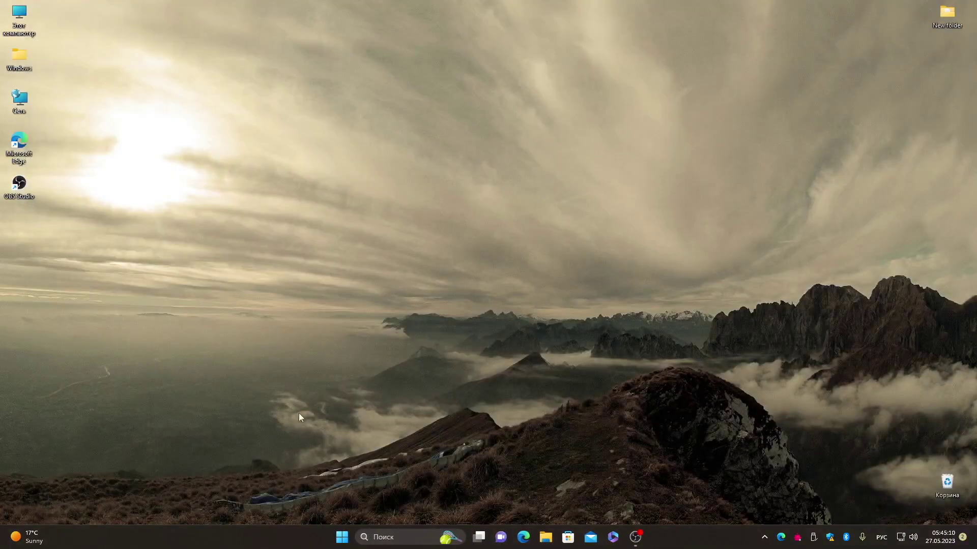
Step: Open the Typing settings (Ввод) under Time & language and expand the touch keyboard options
{"action": "left_click", "coordinate": [341, 537]}
{"action": "left_click", "coordinate": [610, 237]}
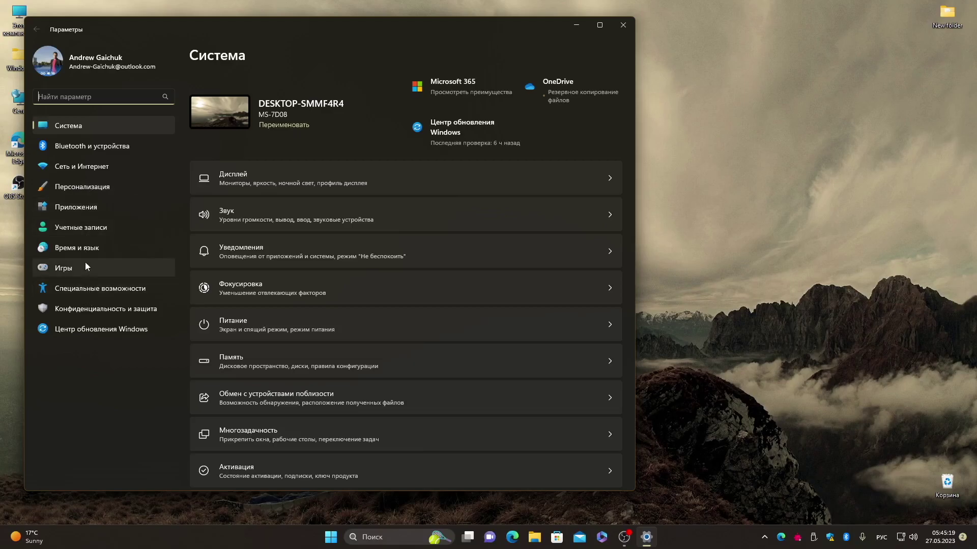
{"action": "left_click", "coordinate": [81, 249]}
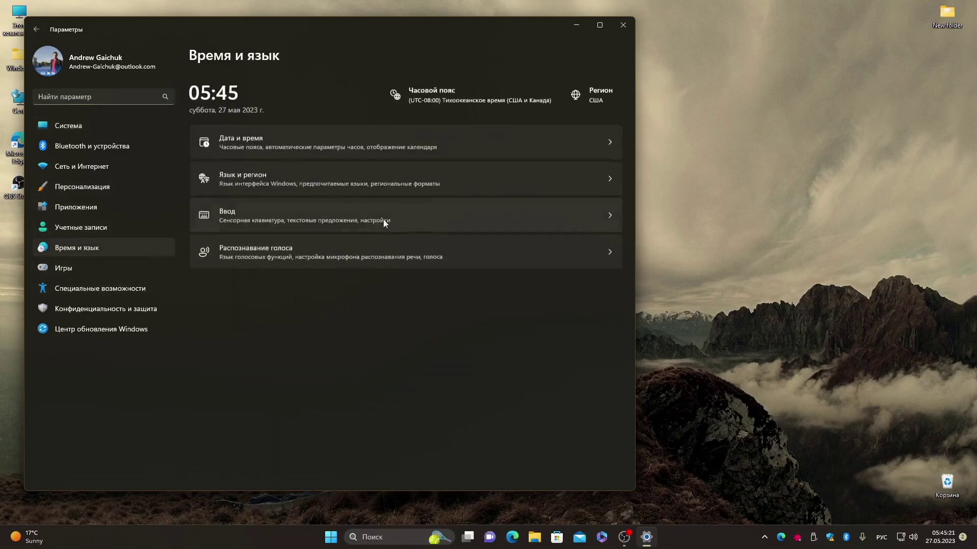
{"action": "left_click", "coordinate": [299, 215]}
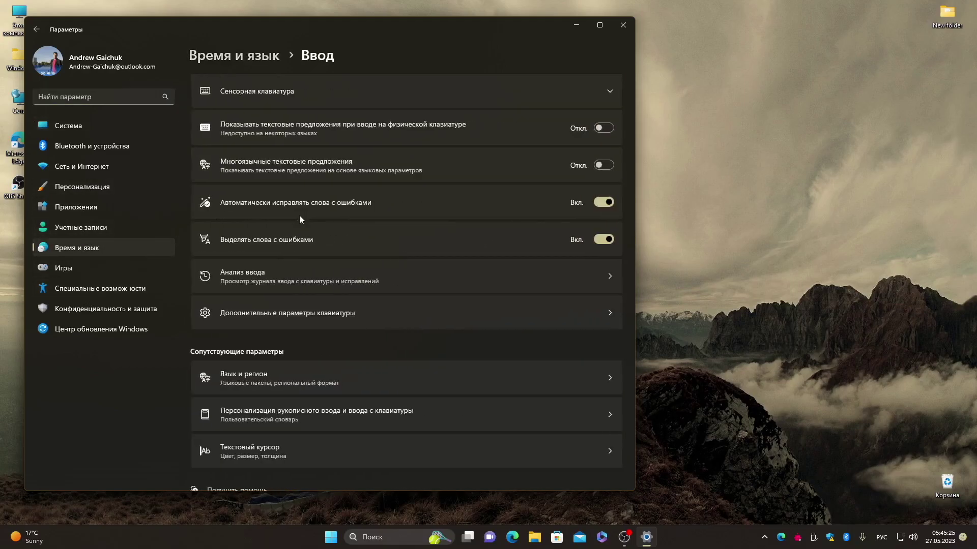
{"action": "scroll", "coordinate": [315, 172], "scroll_direction": "down", "scroll_amount": 1}
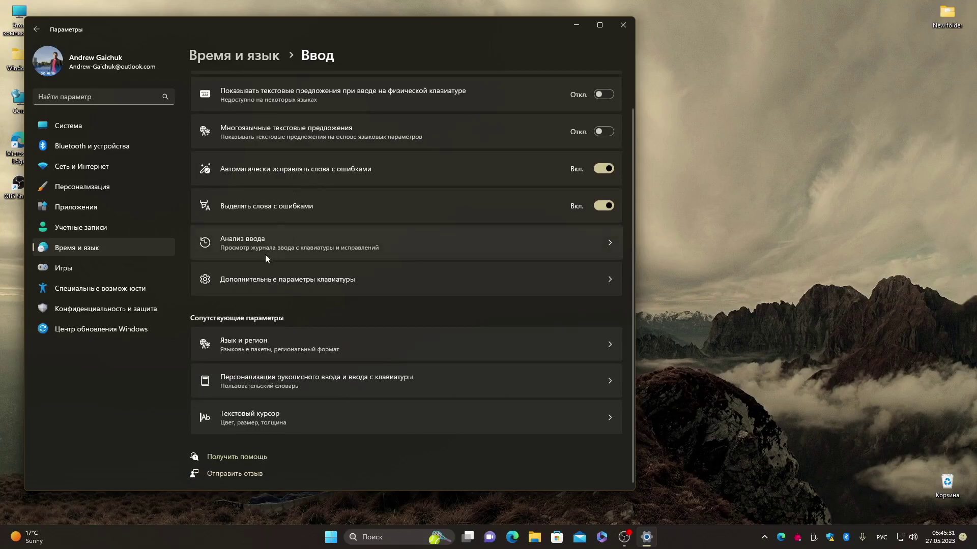
{"action": "scroll", "coordinate": [246, 273], "scroll_direction": "up", "scroll_amount": 4}
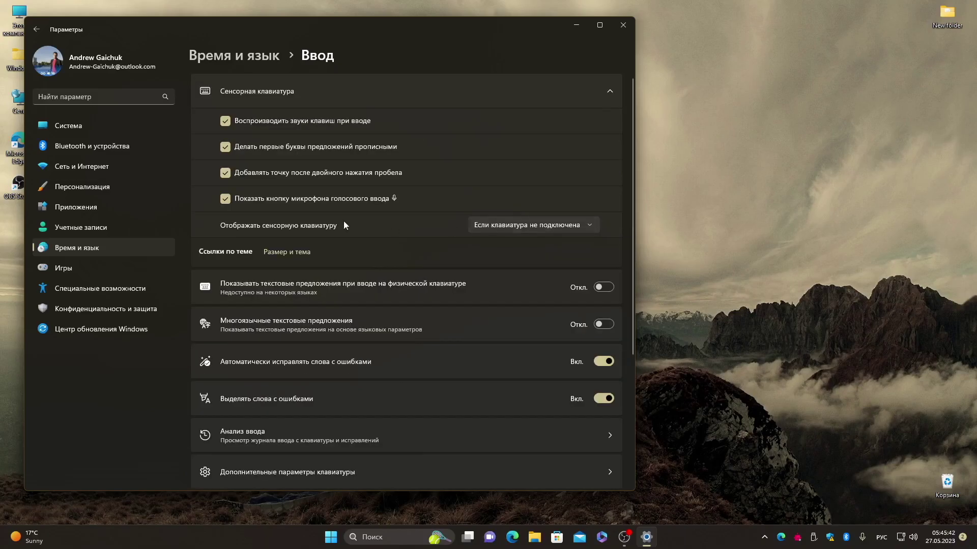
Step: Try Всегда for displaying the touch keyboard, settle on Никогда, and close the Settings window
{"action": "left_click", "coordinate": [492, 230]}
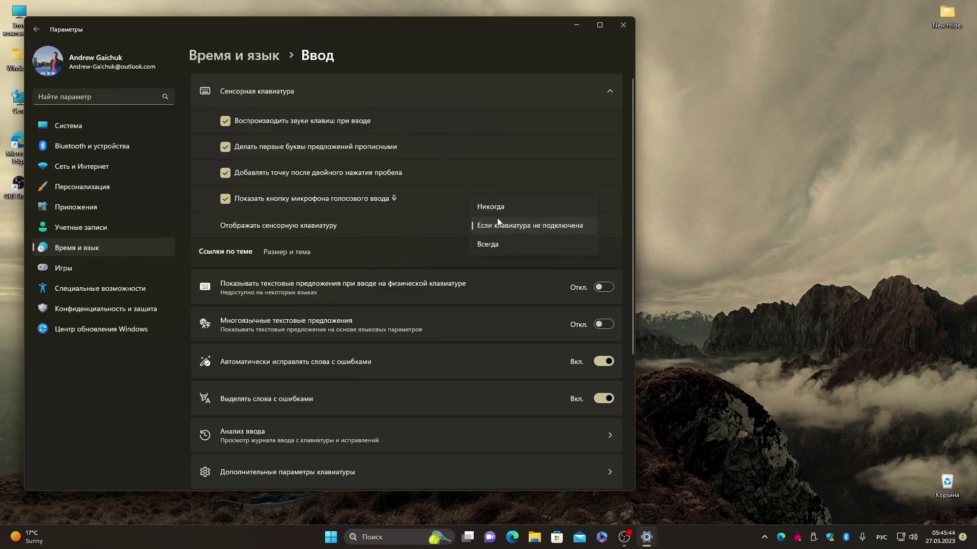
{"action": "left_click", "coordinate": [508, 244]}
{"action": "left_click", "coordinate": [538, 229]}
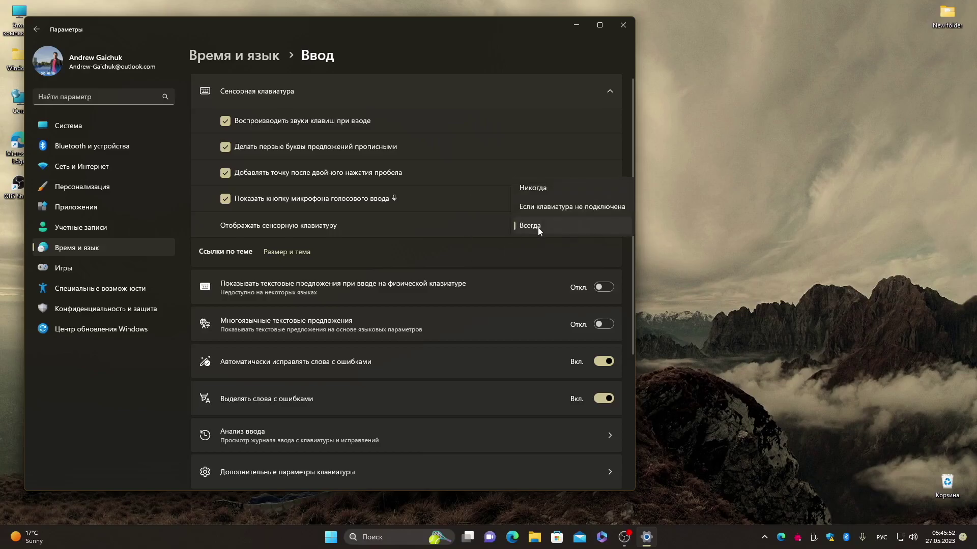
{"action": "left_click", "coordinate": [535, 187]}
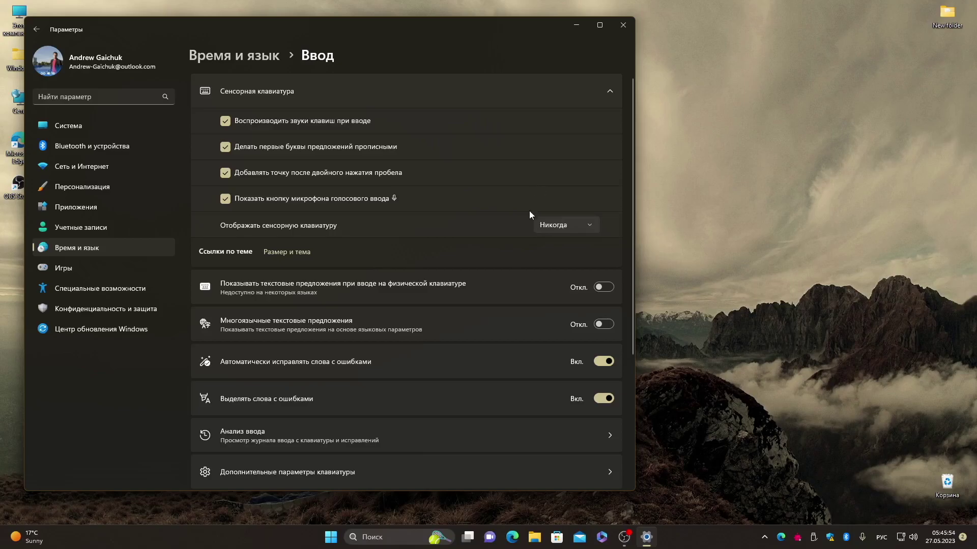
{"action": "left_click", "coordinate": [622, 24]}
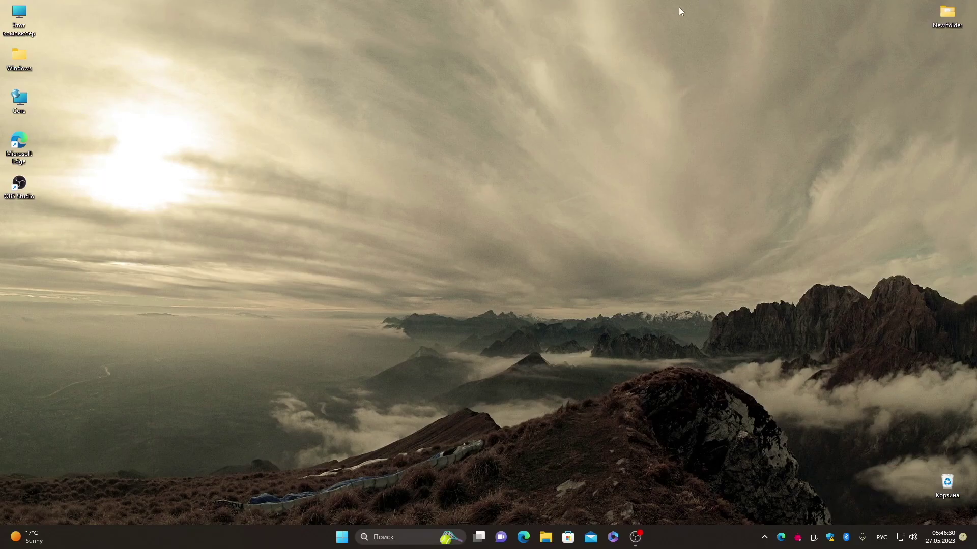
Step: Open the HDR page from the system display settings
{"action": "left_click", "coordinate": [341, 537]}
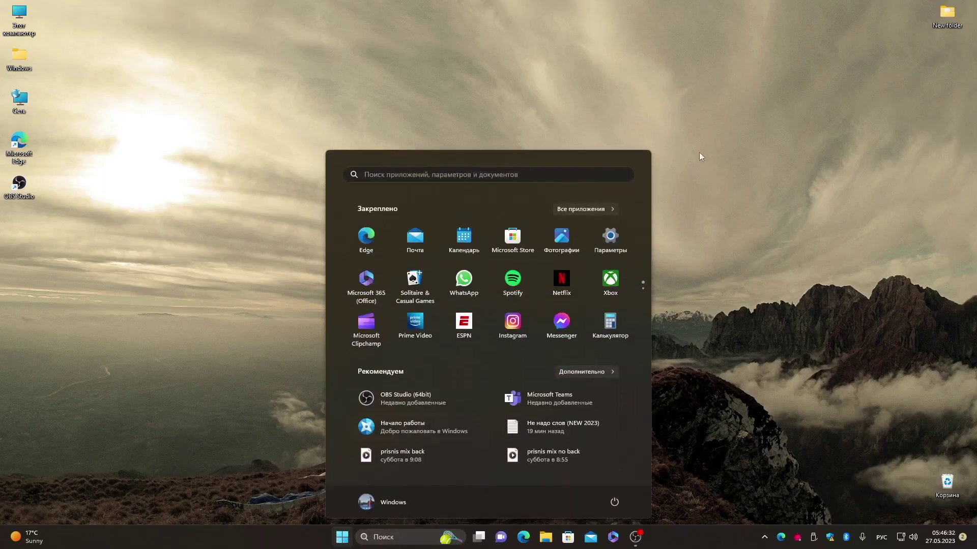
{"action": "left_click", "coordinate": [604, 239]}
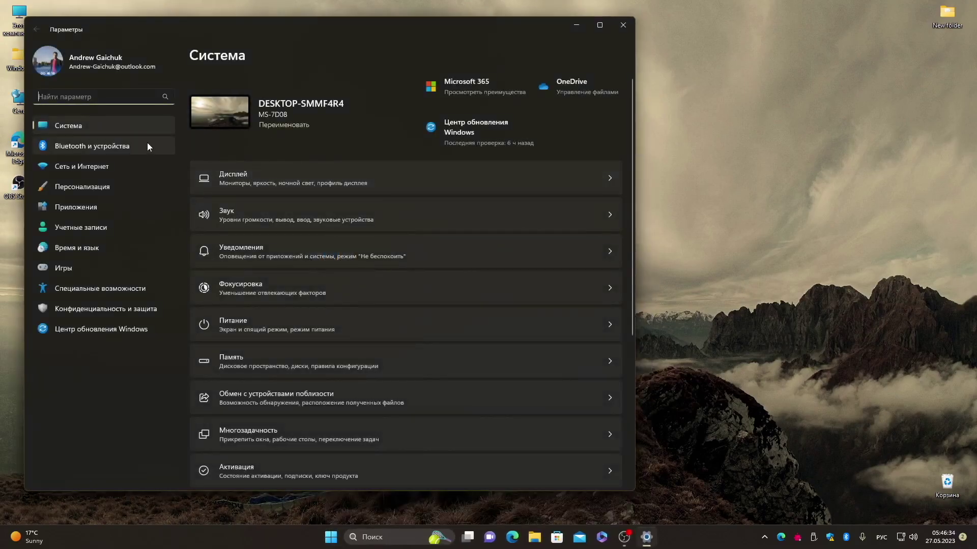
{"action": "left_click", "coordinate": [264, 185]}
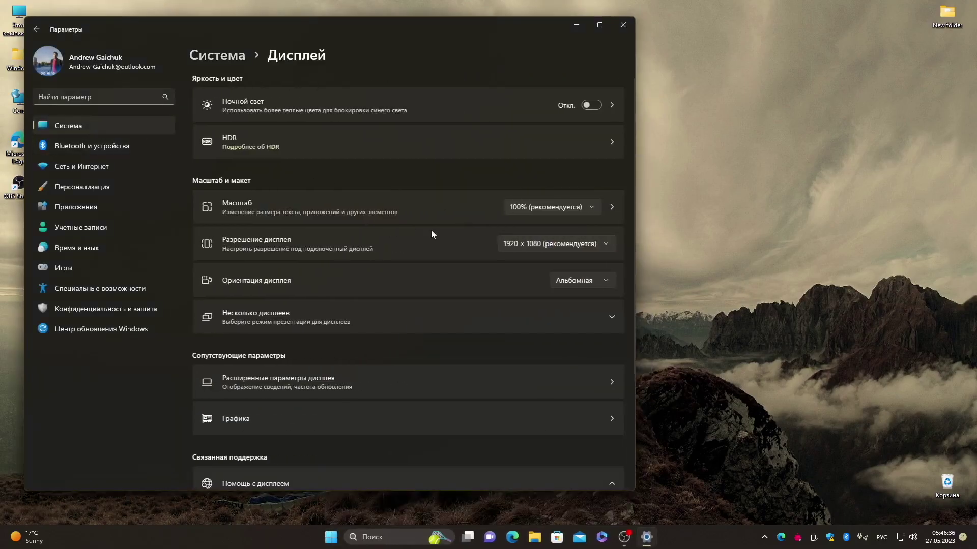
{"action": "left_click", "coordinate": [528, 138]}
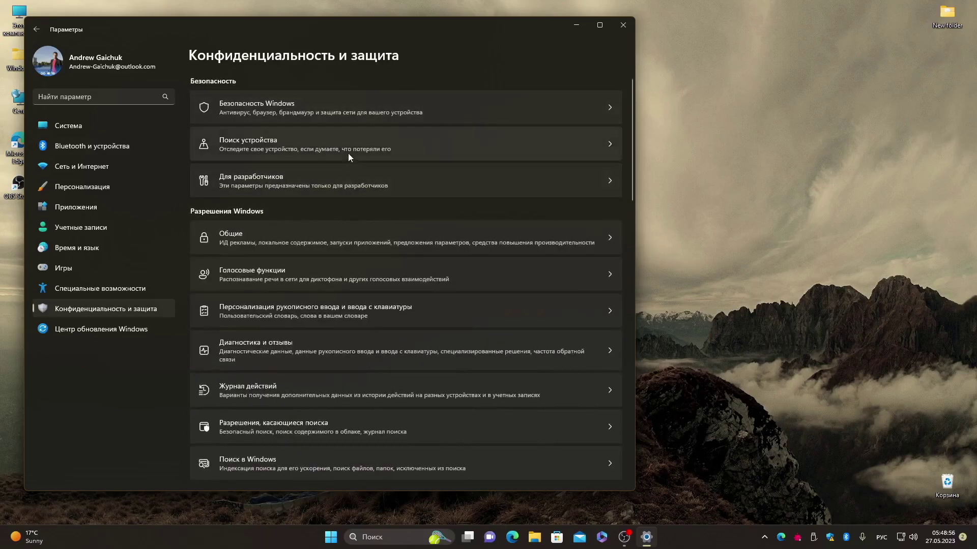
Step: Examine the Windows and app permission categories on the Privacy & security page, and close Settings
{"action": "scroll", "coordinate": [306, 328], "scroll_direction": "down", "scroll_amount": 7}
{"action": "scroll", "coordinate": [306, 328], "scroll_direction": "up", "scroll_amount": 4}
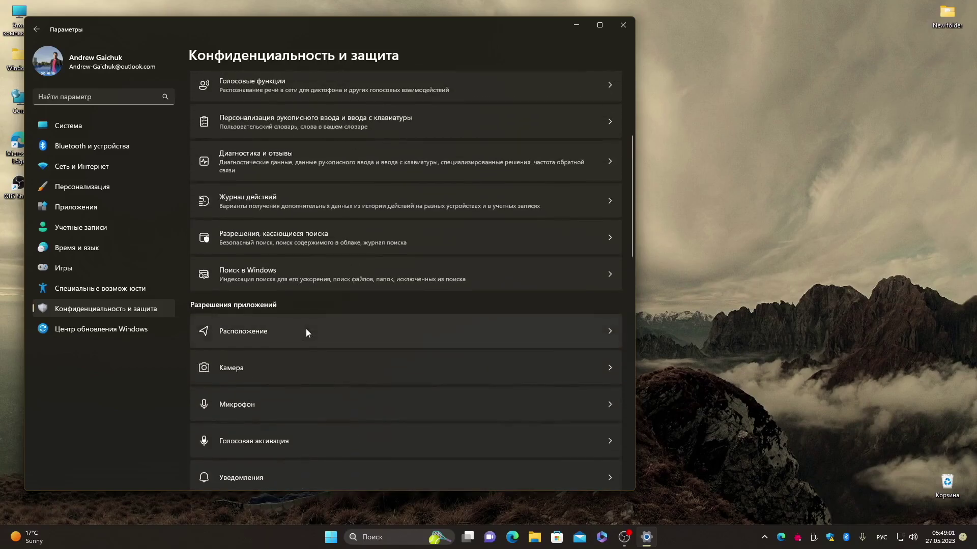
{"action": "scroll", "coordinate": [246, 276], "scroll_direction": "down", "scroll_amount": 3}
{"action": "scroll", "coordinate": [234, 308], "scroll_direction": "up", "scroll_amount": 4}
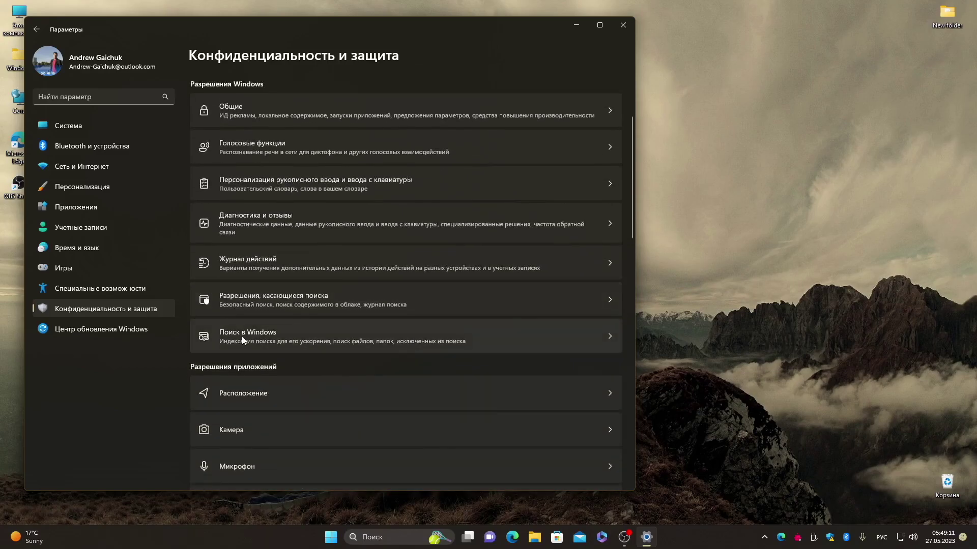
{"action": "scroll", "coordinate": [258, 289], "scroll_direction": "up", "scroll_amount": 3}
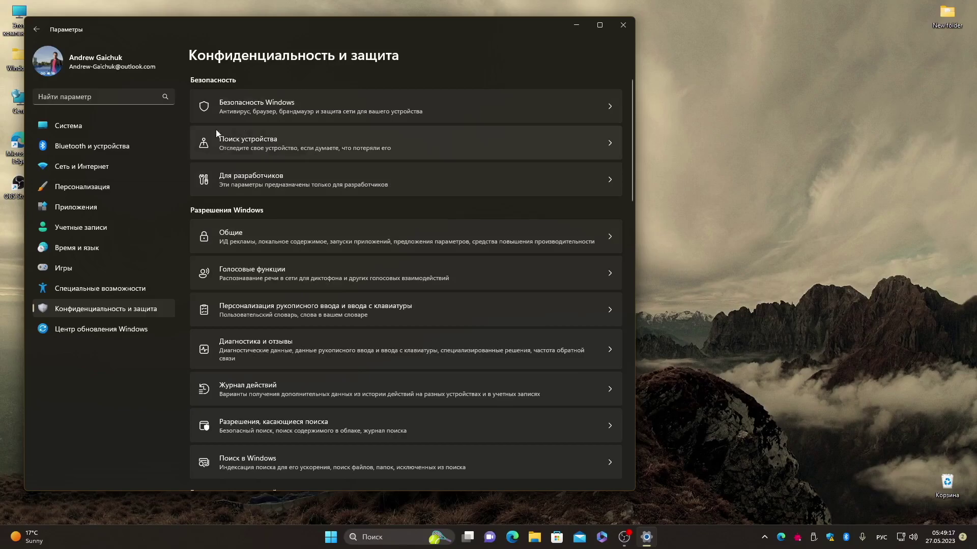
{"action": "scroll", "coordinate": [285, 165], "scroll_direction": "down", "scroll_amount": 7}
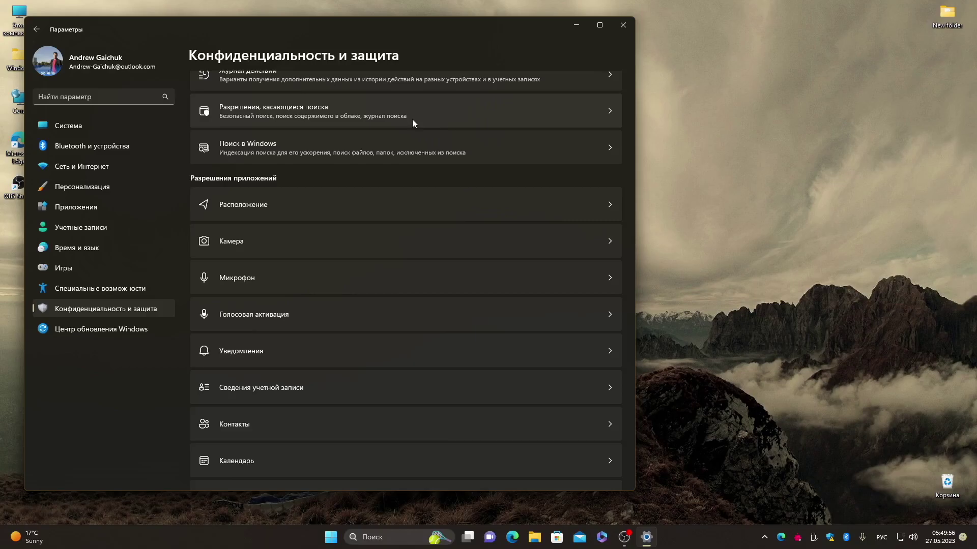
{"action": "left_click", "coordinate": [624, 24]}
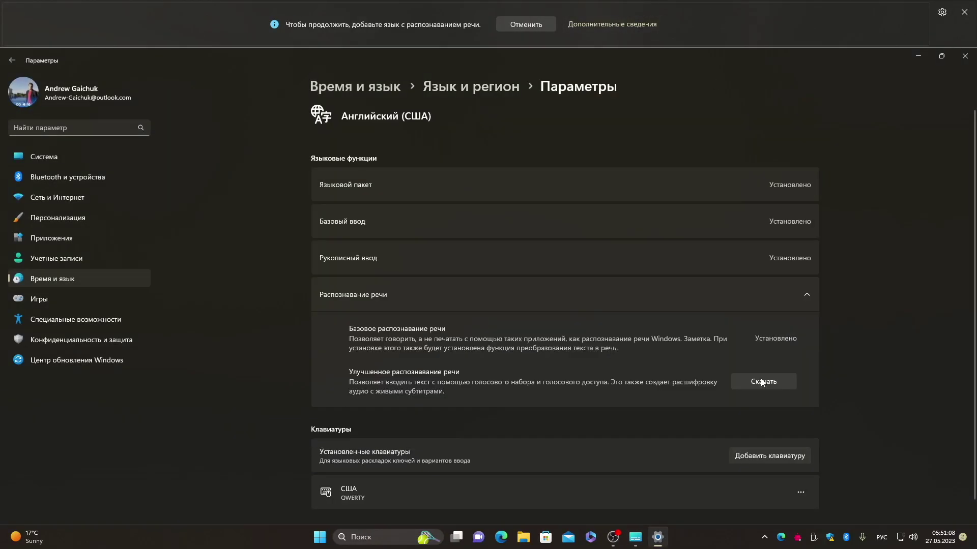
Step: Download enhanced speech recognition for English (US) and accept the live captions terms
{"action": "left_click", "coordinate": [762, 381]}
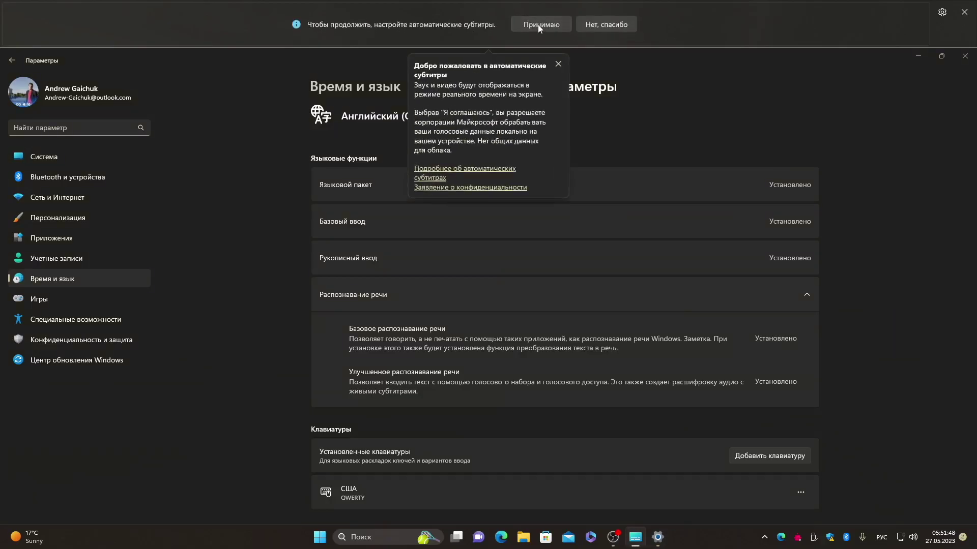
{"action": "left_click", "coordinate": [538, 25]}
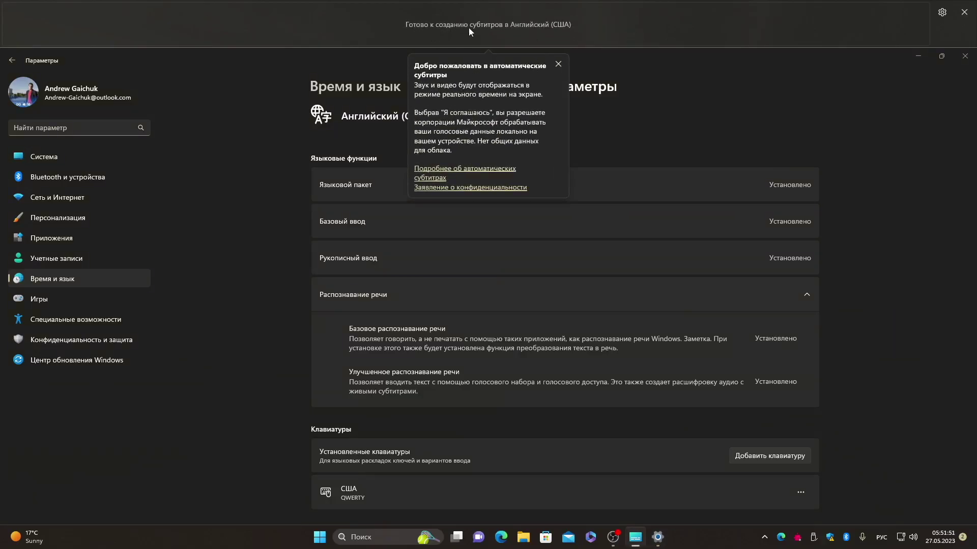
Step: Look over the live captions settings, close the Settings window and dismiss the automatic captions welcome message
{"action": "left_click", "coordinate": [941, 12]}
{"action": "mouse_move", "coordinate": [926, 62]}
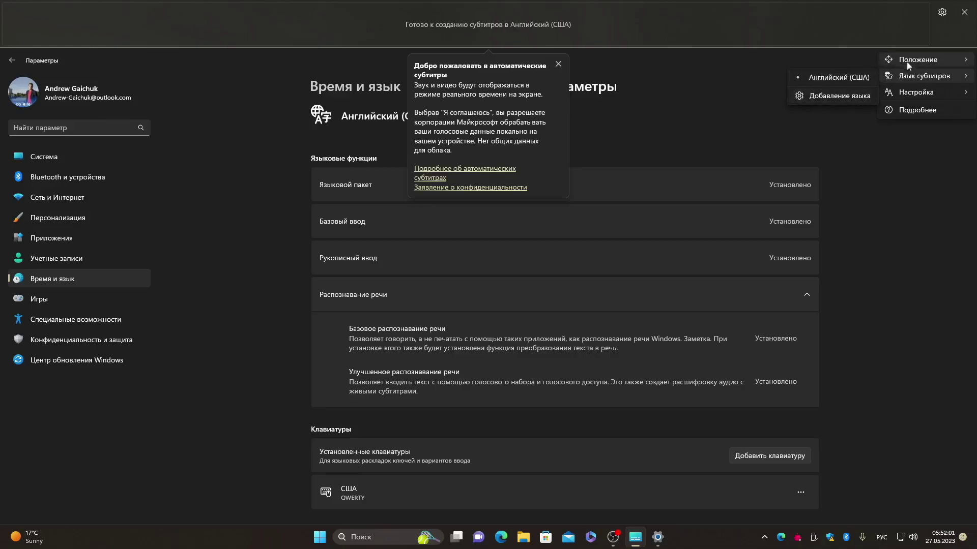
{"action": "left_click", "coordinate": [928, 43]}
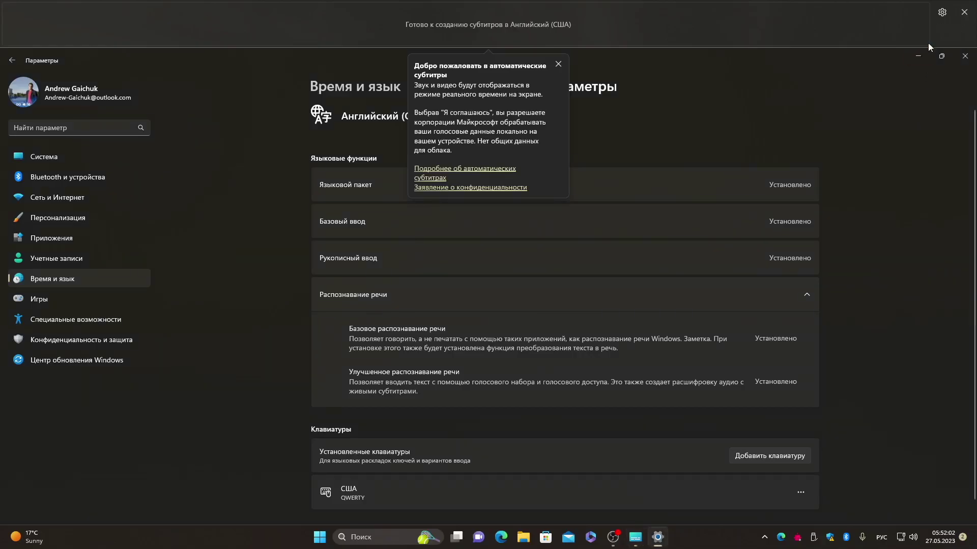
{"action": "left_click", "coordinate": [968, 60]}
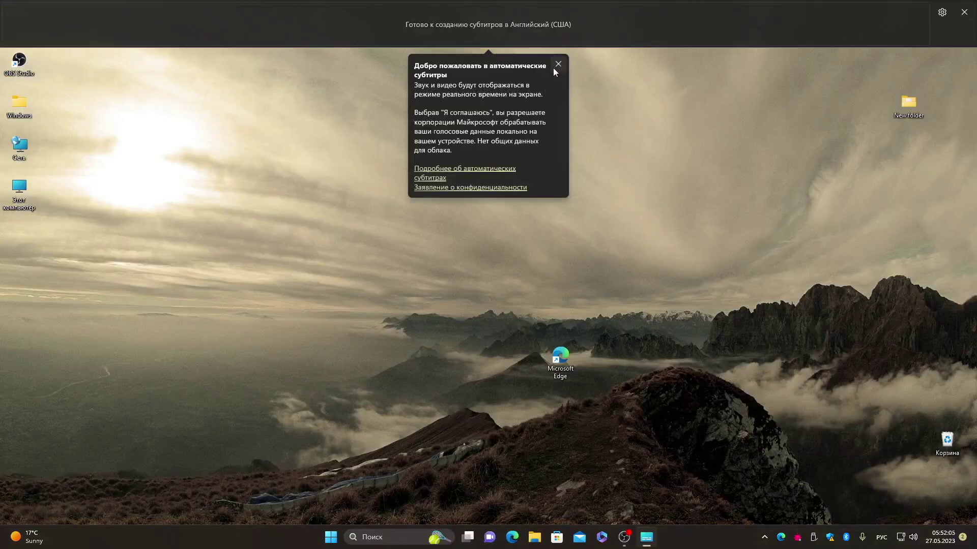
{"action": "left_click", "coordinate": [557, 65]}
Step: Move the live captions bar to the bottom edge of the desktop, just above the taskbar
{"action": "left_click", "coordinate": [942, 16]}
{"action": "mouse_move", "coordinate": [915, 60]}
{"action": "left_click", "coordinate": [853, 79]}
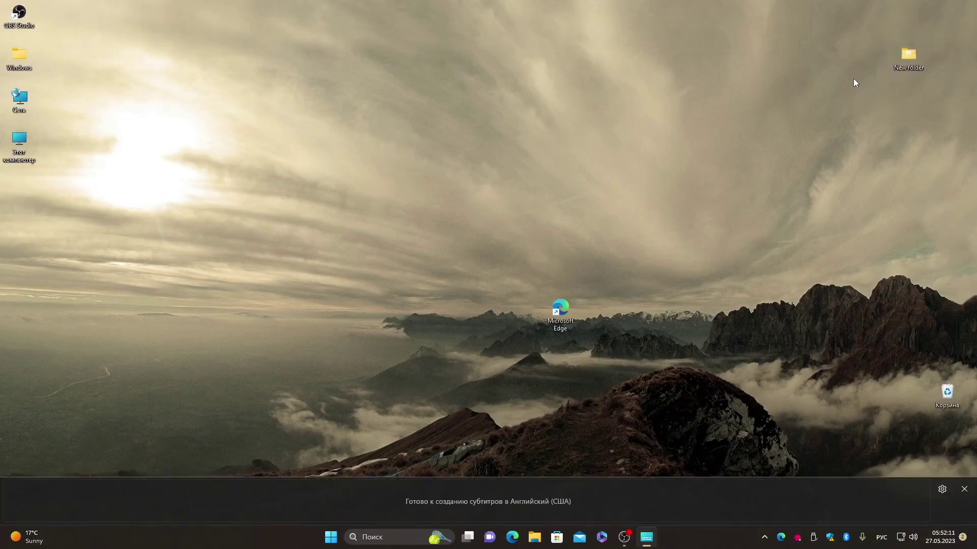
Step: Try the live captions as a floating window, reposition it, and dock it back along the top of the desktop
{"action": "left_click", "coordinate": [944, 490]}
{"action": "left_click", "coordinate": [788, 450]}
{"action": "left_click_drag", "start_coordinate": [580, 254], "coordinate": [514, 257]}
{"action": "left_click", "coordinate": [584, 256]}
{"action": "mouse_move", "coordinate": [572, 188]}
{"action": "left_click", "coordinate": [674, 183]}
Step: Include microphone audio in the live captions and open the caption style settings
{"action": "mouse_move", "coordinate": [928, 94]}
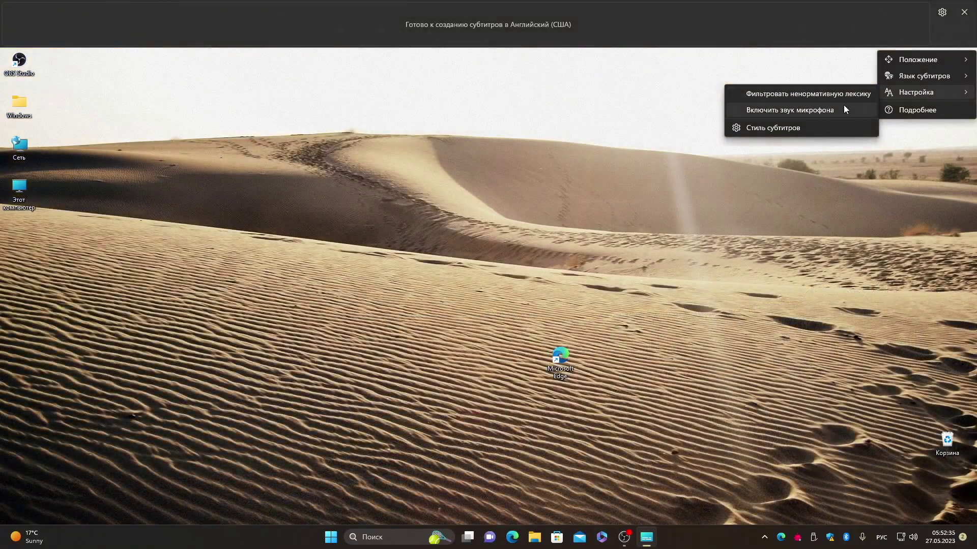
{"action": "left_click", "coordinate": [844, 110]}
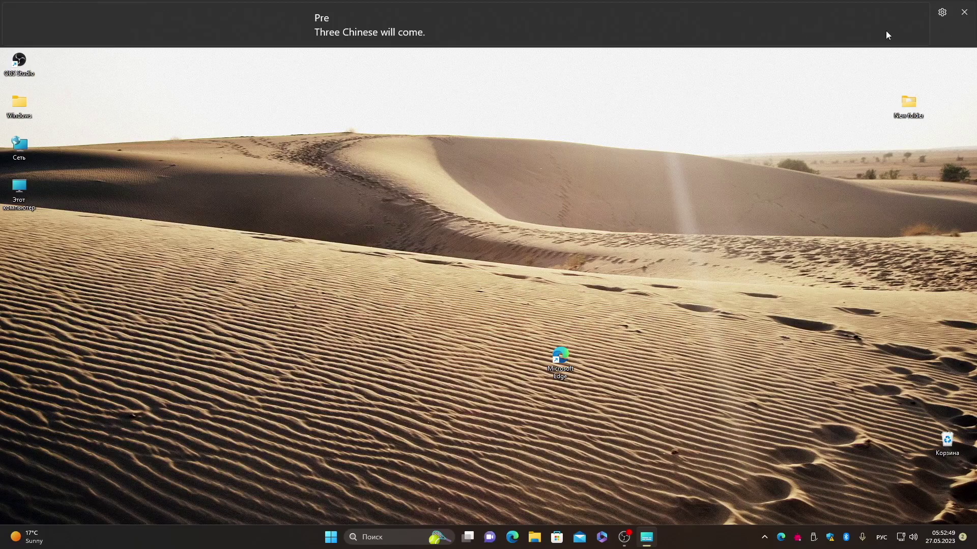
{"action": "left_click", "coordinate": [941, 12]}
{"action": "mouse_move", "coordinate": [915, 89]}
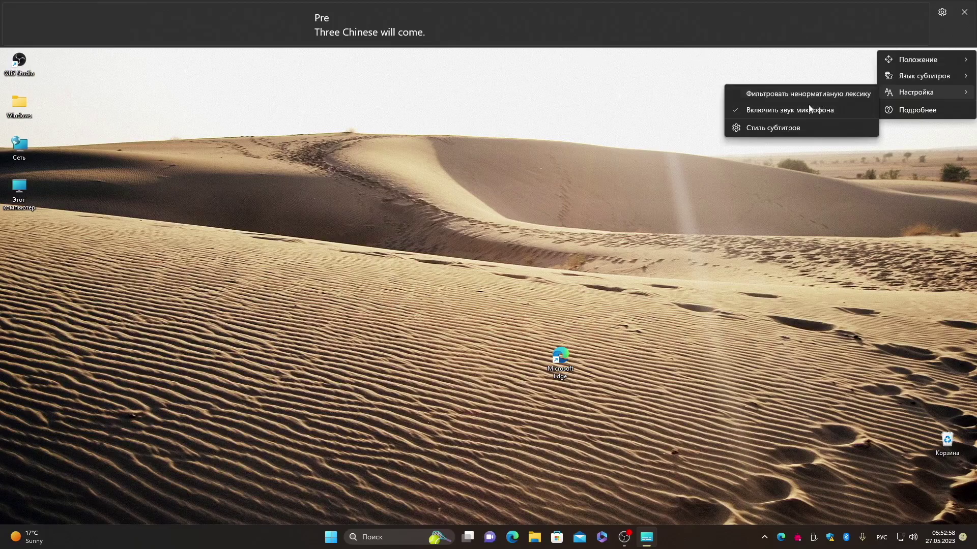
{"action": "left_click", "coordinate": [794, 126]}
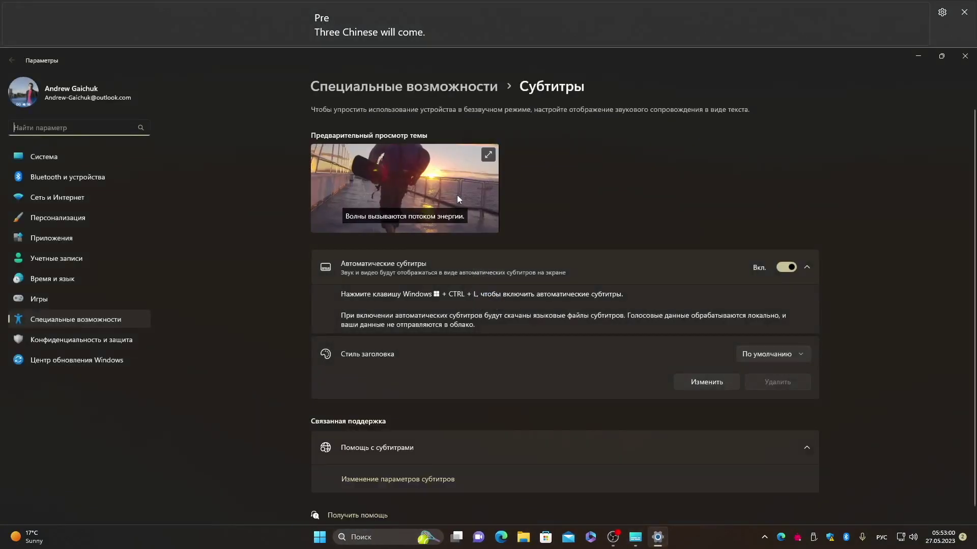
Step: Try the caption styles Белый на черном, Малые прописные, Крупный текст and Желтый на синем, and return to По умолчанию
{"action": "scroll", "coordinate": [768, 330], "scroll_direction": "down", "scroll_amount": 1}
{"action": "left_click", "coordinate": [768, 330]}
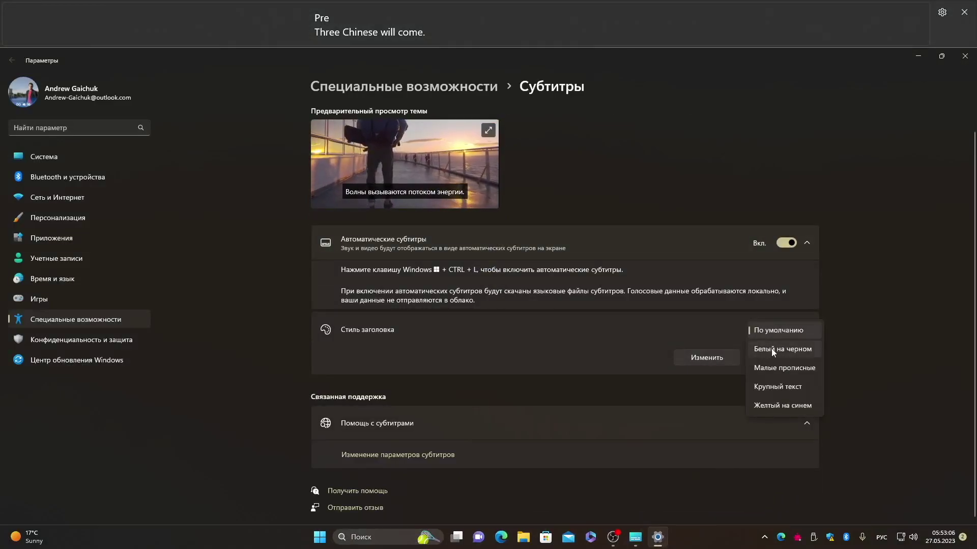
{"action": "left_click", "coordinate": [772, 349]}
{"action": "left_click", "coordinate": [776, 330]}
{"action": "left_click", "coordinate": [774, 349]}
{"action": "left_click", "coordinate": [773, 329]}
{"action": "left_click", "coordinate": [771, 355]}
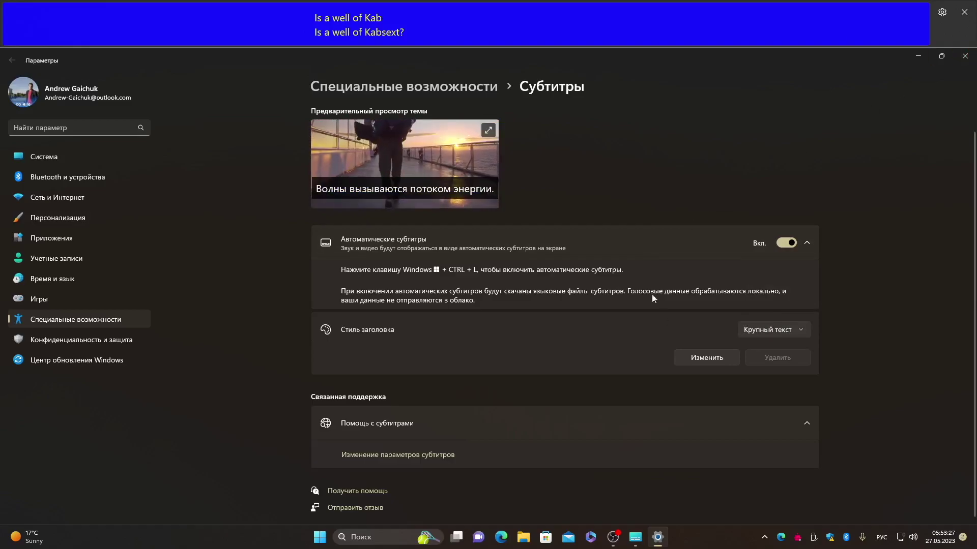
{"action": "left_click", "coordinate": [773, 330]}
{"action": "left_click", "coordinate": [781, 272]}
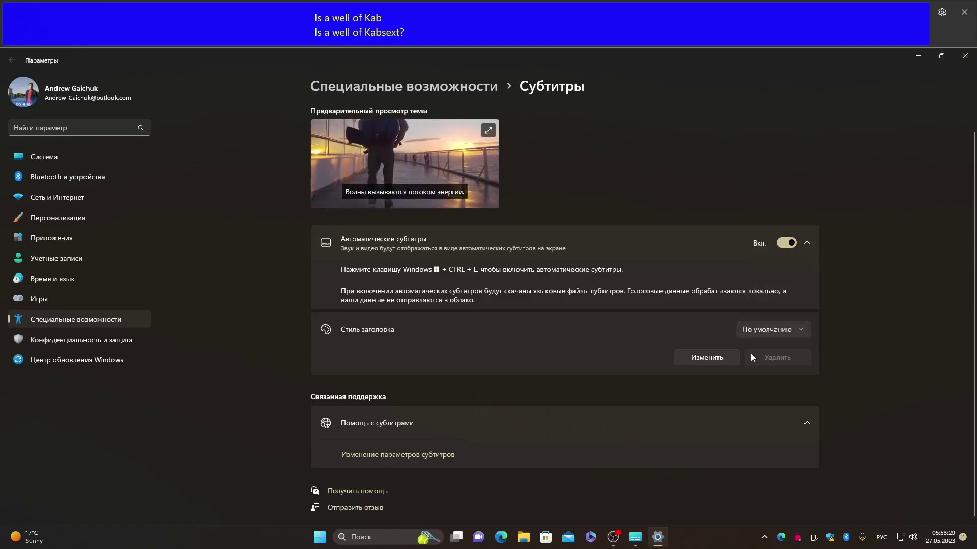
Step: Edit a copy of the default caption style with black text on a white background, and open its window options
{"action": "left_click", "coordinate": [721, 359]}
{"action": "left_click", "coordinate": [356, 301]}
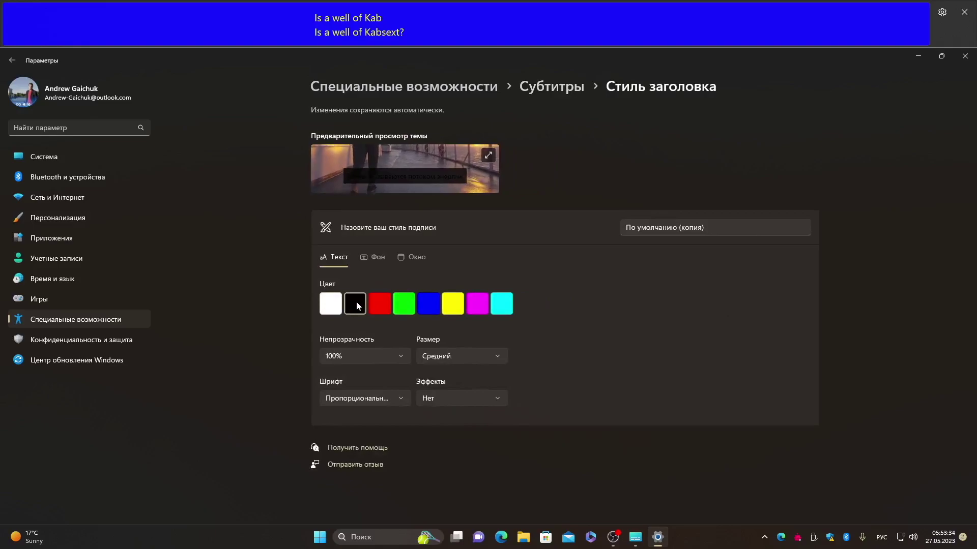
{"action": "left_click", "coordinate": [379, 258]}
{"action": "left_click", "coordinate": [330, 303]}
{"action": "left_click", "coordinate": [413, 261]}
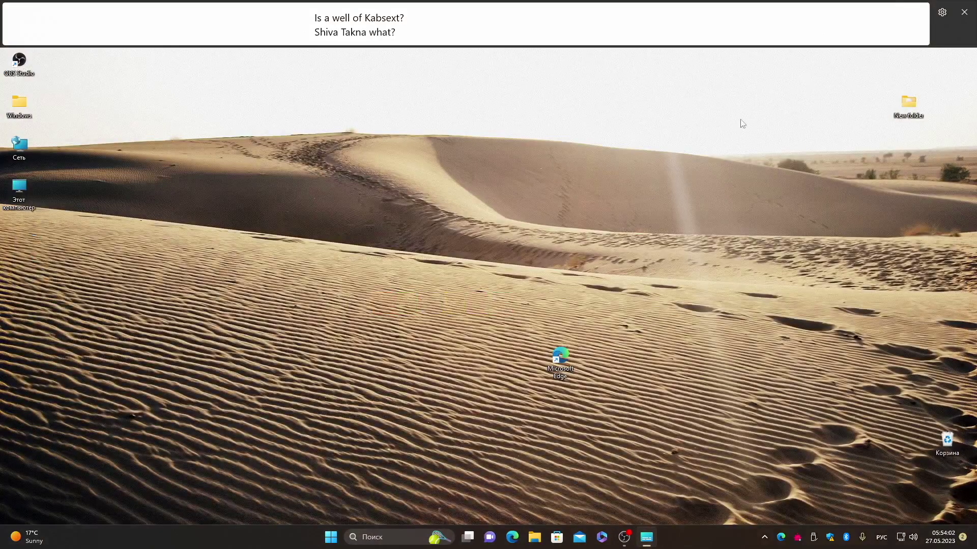
Step: Check the live captions settings once more and close live captions
{"action": "left_click", "coordinate": [941, 12]}
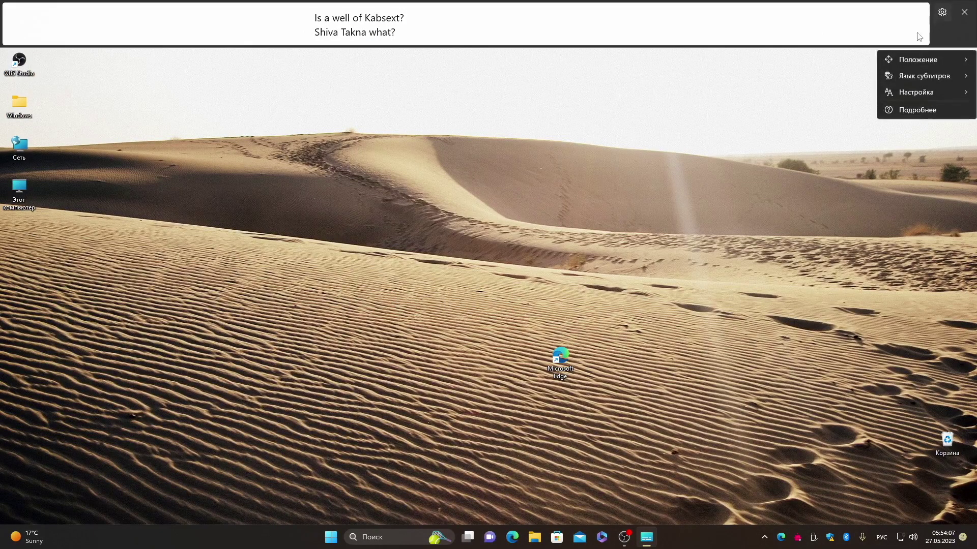
{"action": "left_click", "coordinate": [958, 14]}
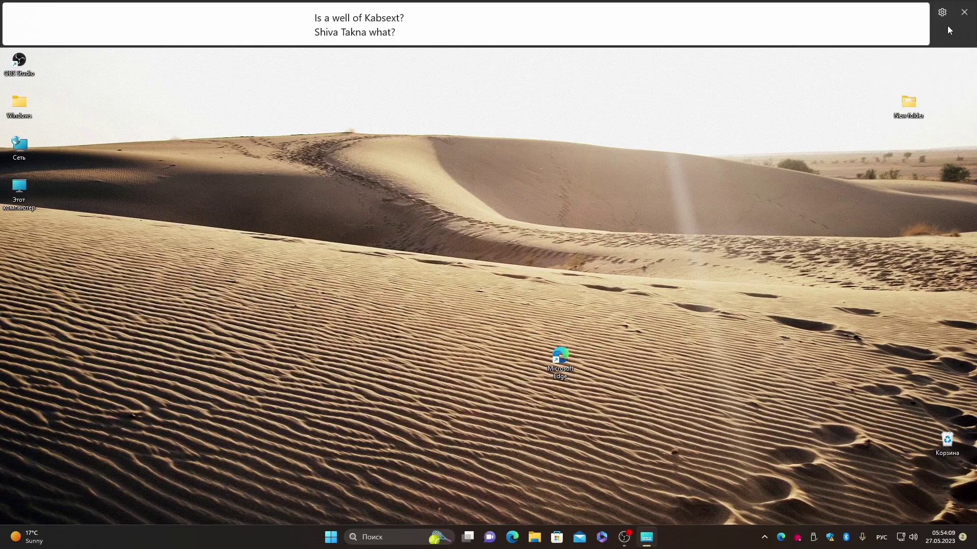
{"action": "left_click", "coordinate": [963, 12]}
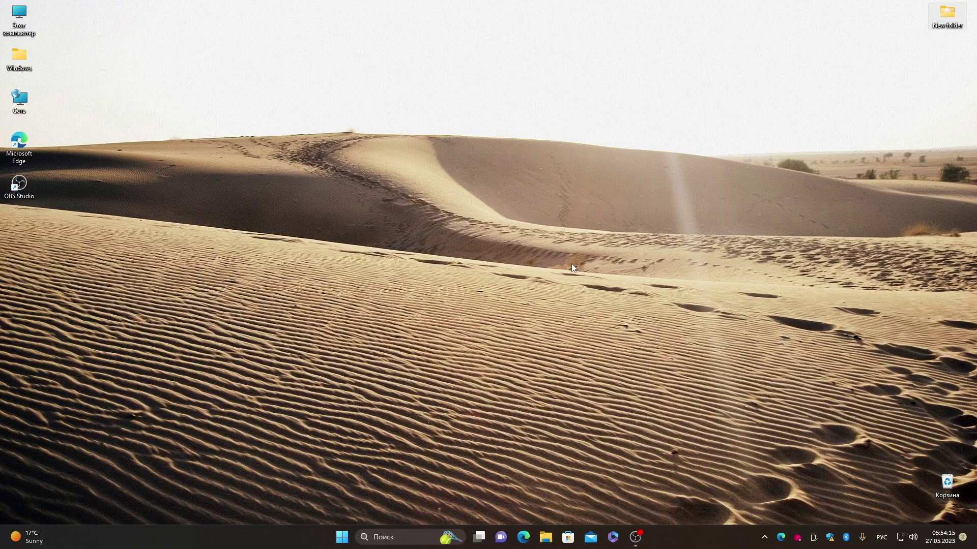